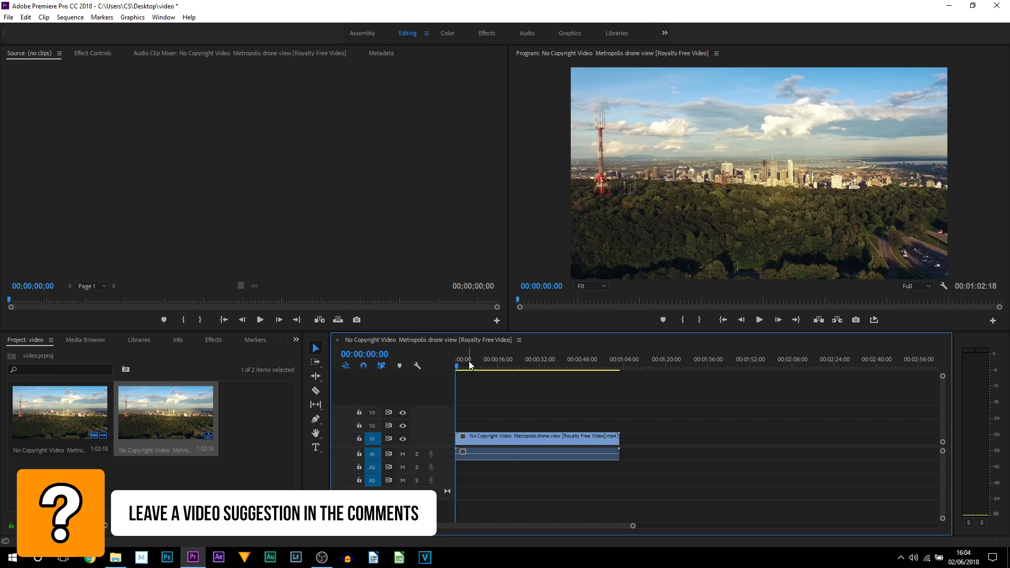
Scrub through the drone clip, return to the start, and mark the whole clip as the in/out range.
drag(468, 363, 617, 376)
key(Home)
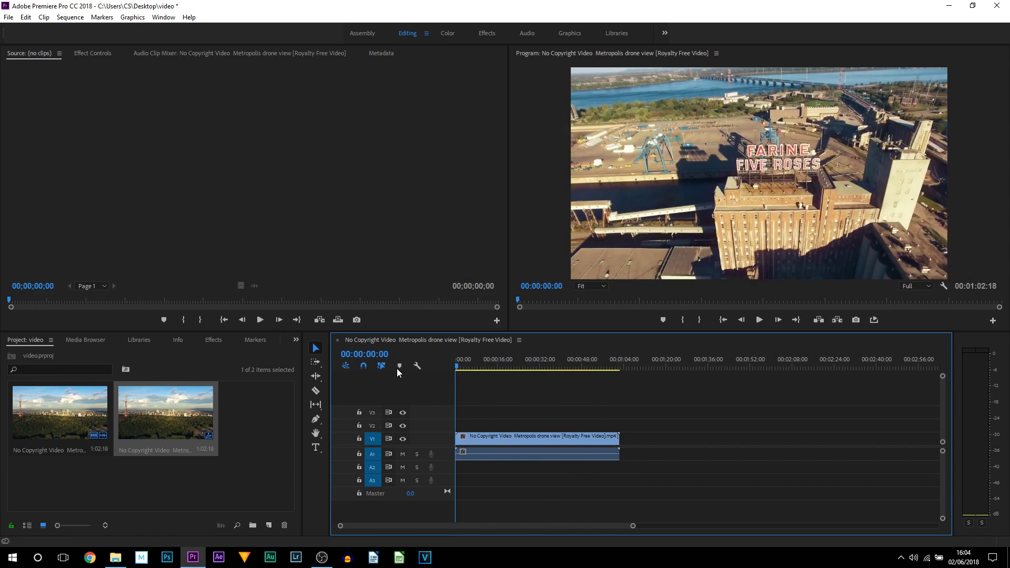
key(x)
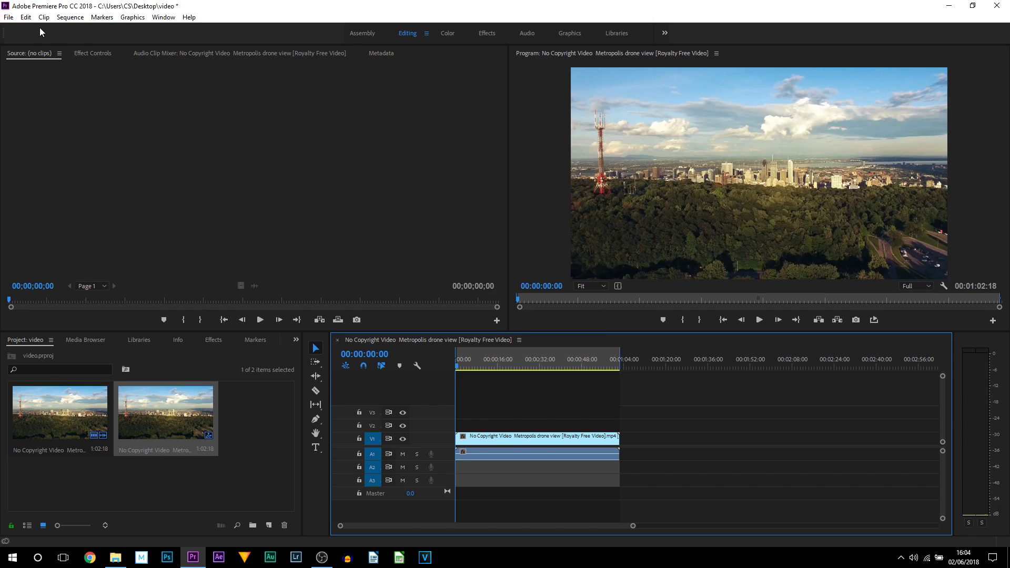
Open the sequence's H.264 Export Settings and enable YouTube publishing on the Publish tab.
click(8, 16)
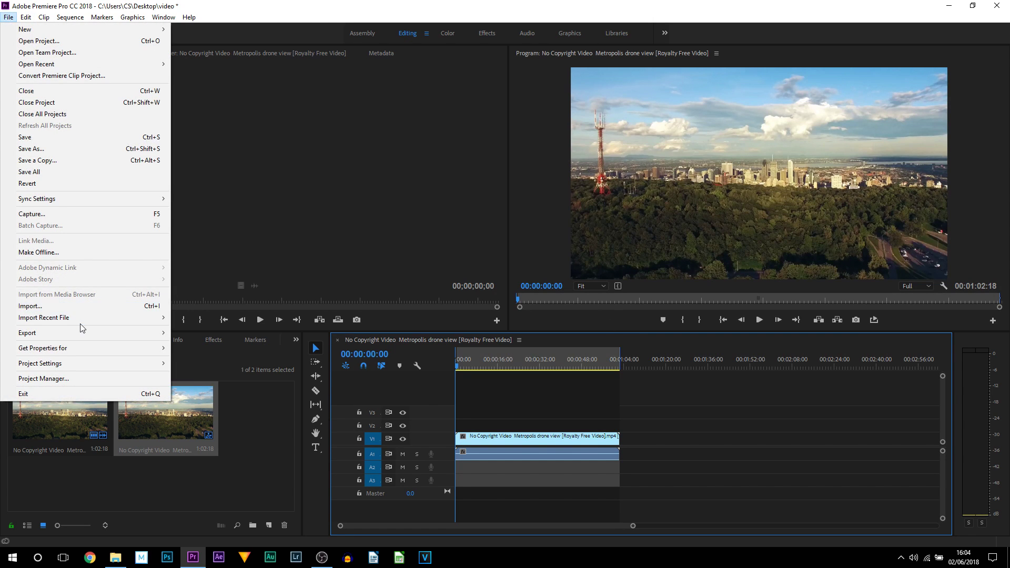
click(254, 337)
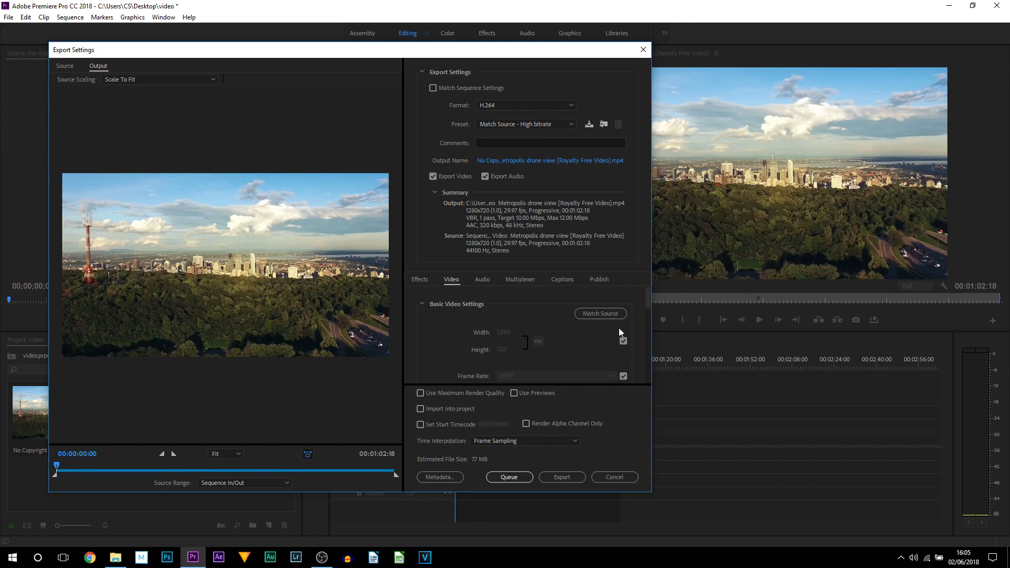
click(597, 281)
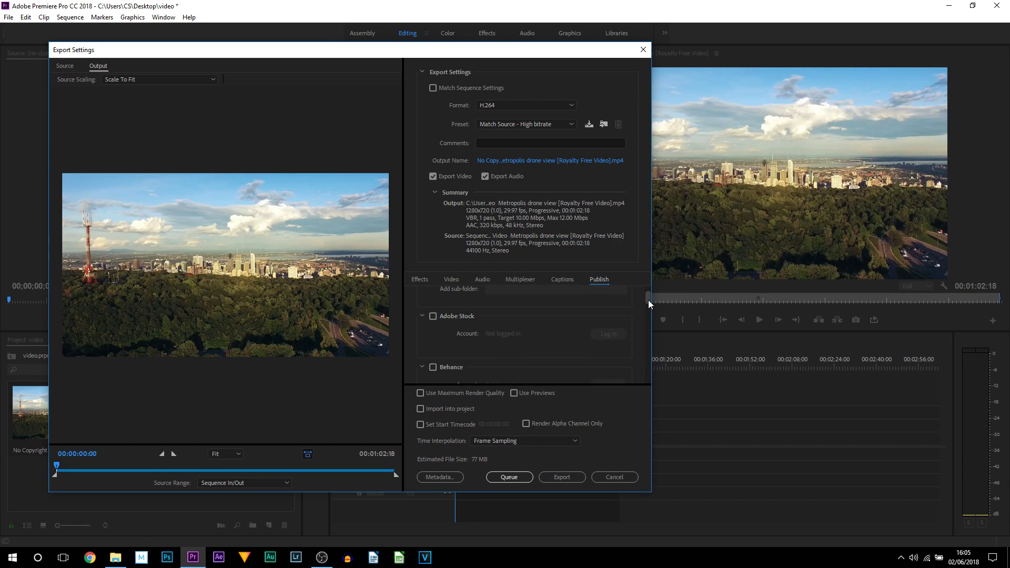
click(422, 72)
click(421, 72)
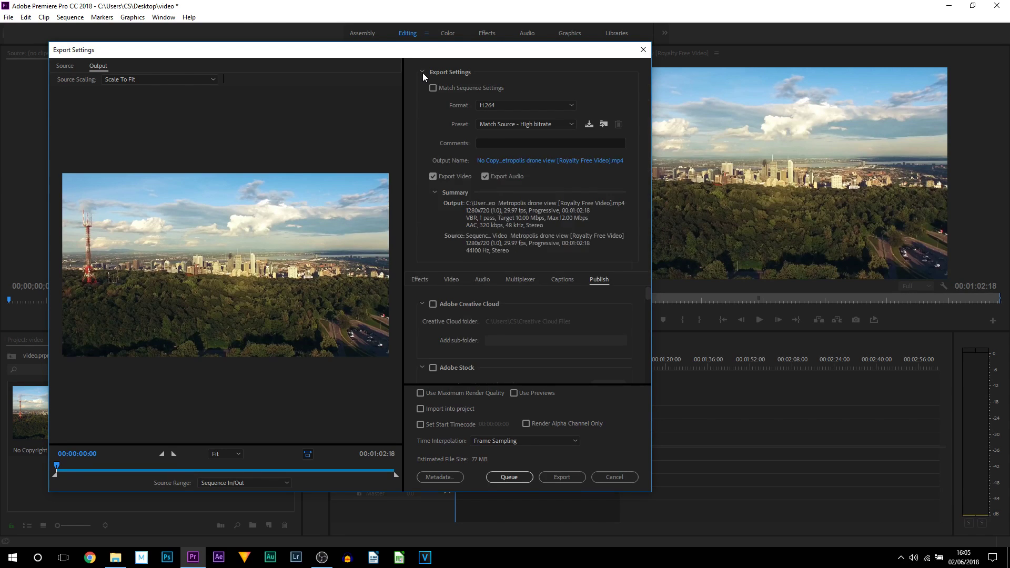
click(421, 72)
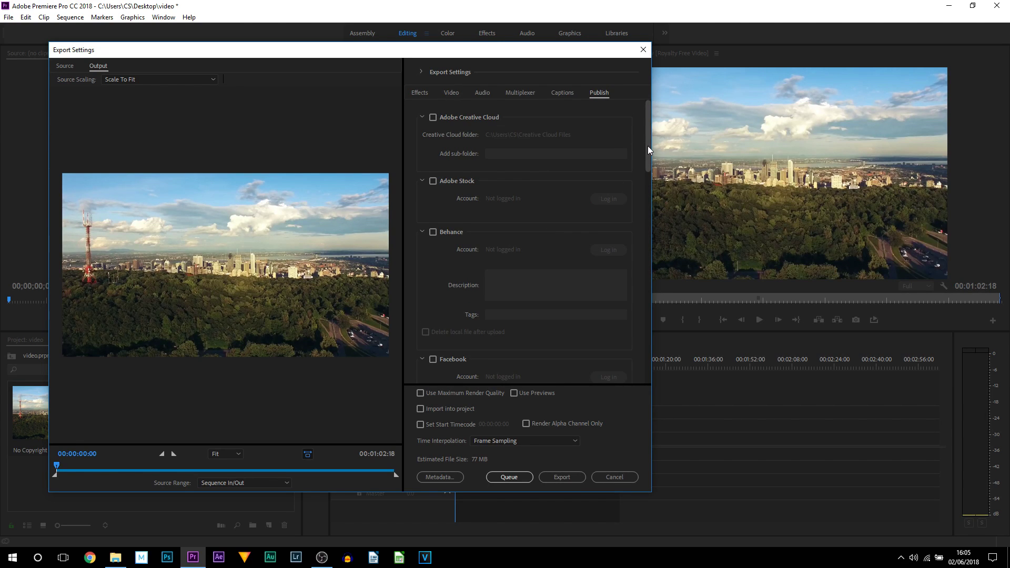
drag(648, 146, 676, 371)
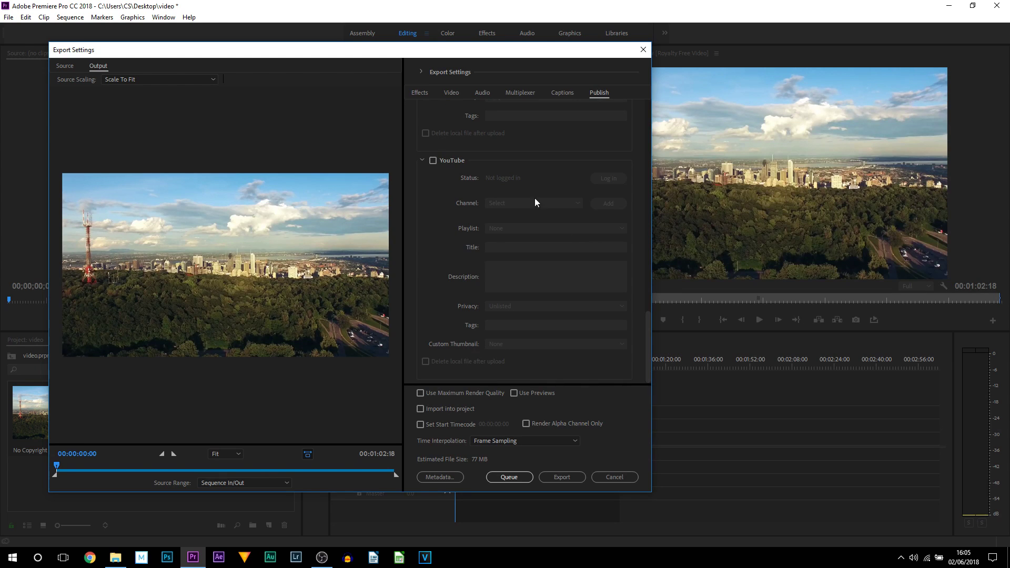
click(433, 161)
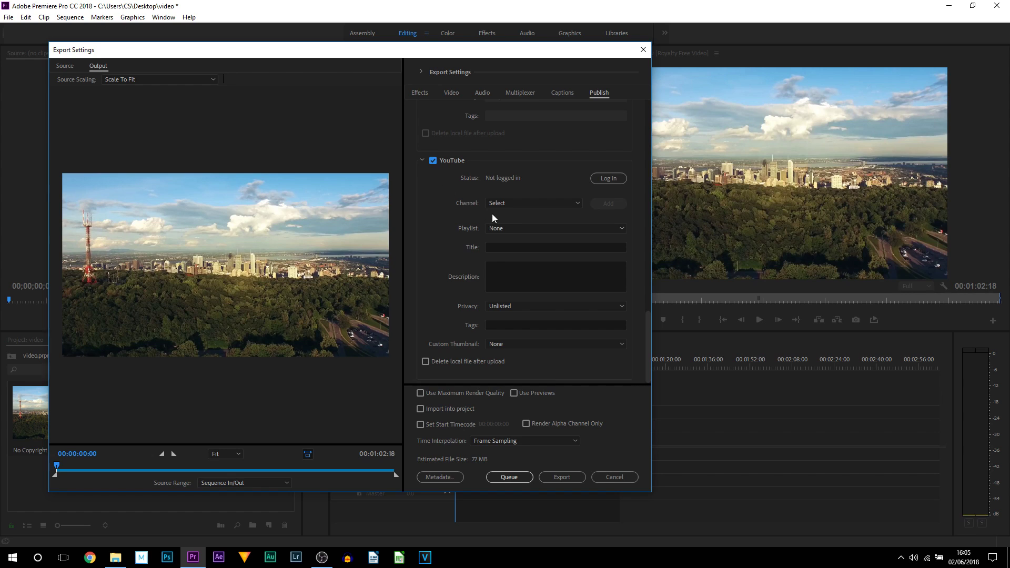
Log in to YouTube and allow Adobe to manage the account's channel.
click(615, 179)
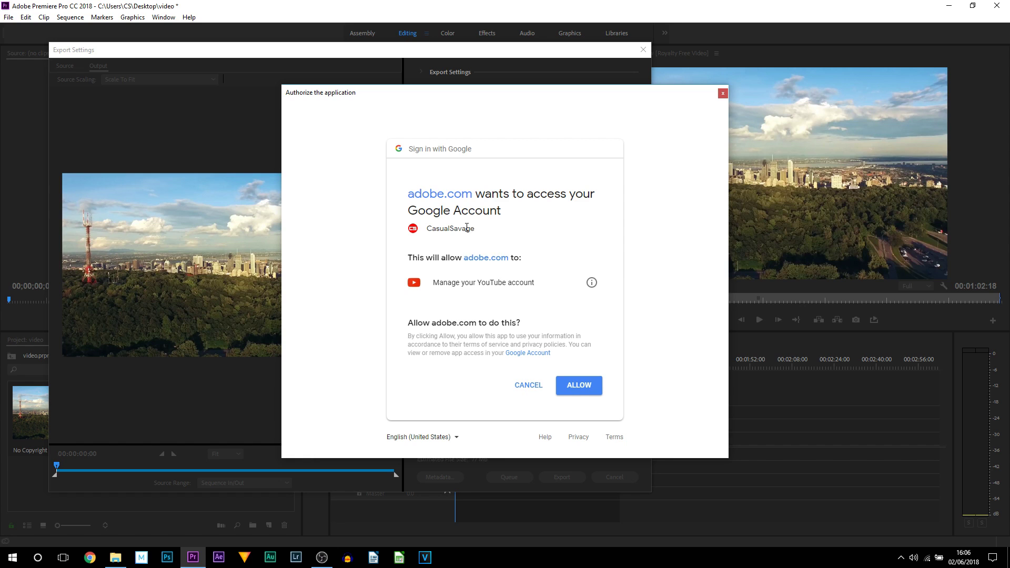
click(580, 386)
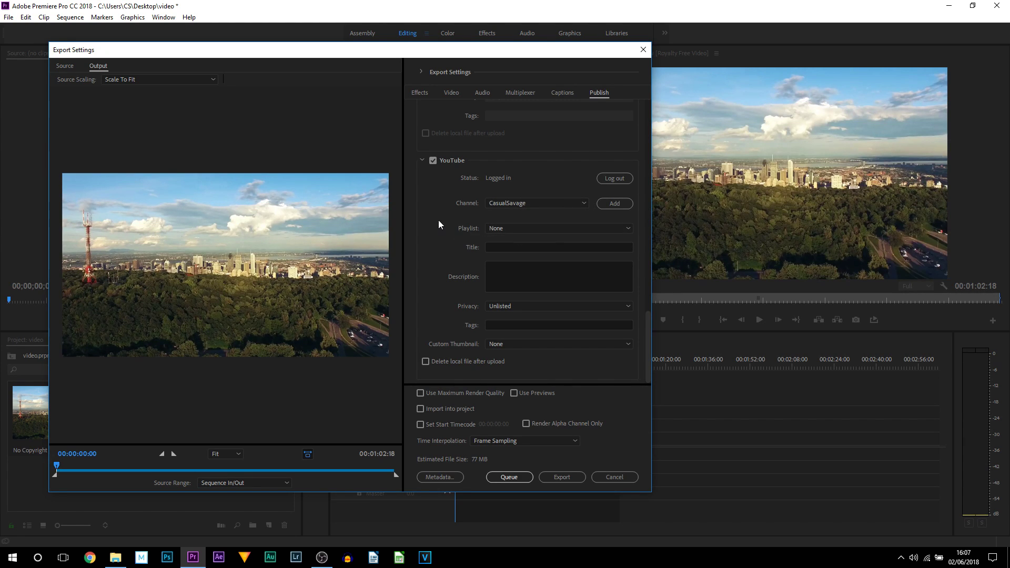
Enter 'example' as the upload's title and description, keeping privacy at Unlisted.
click(527, 243)
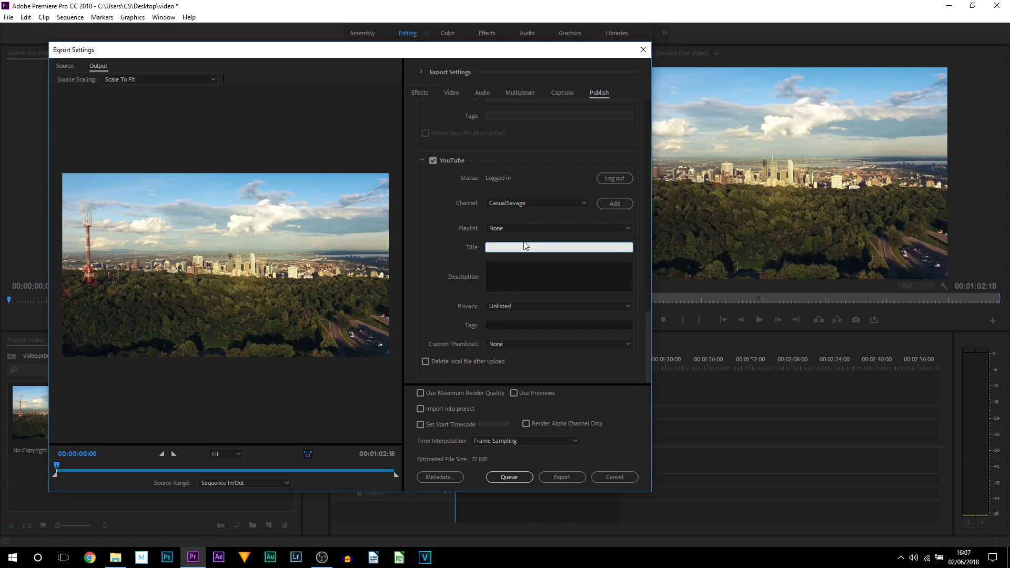
text(example)
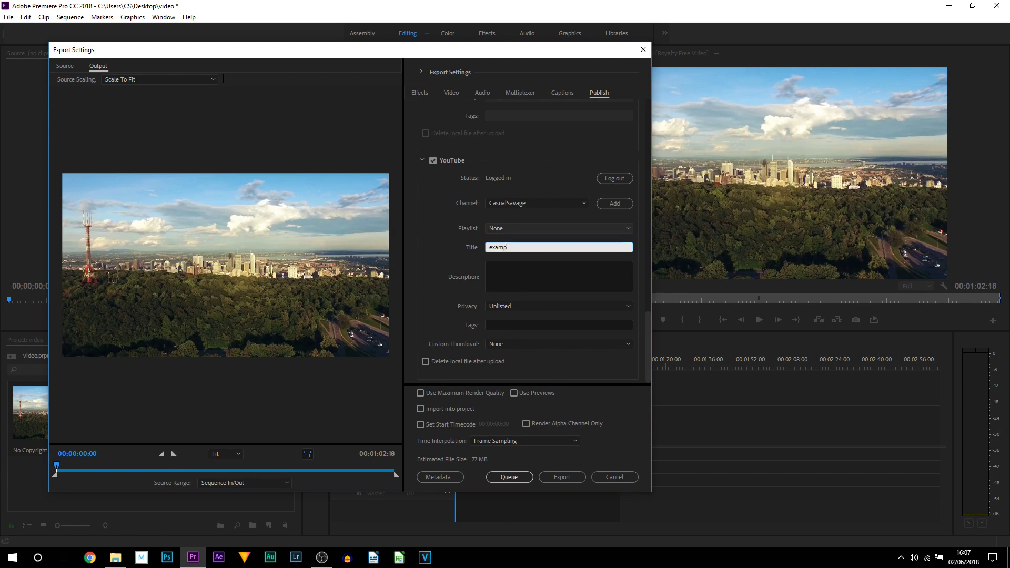
click(545, 290)
text(example)
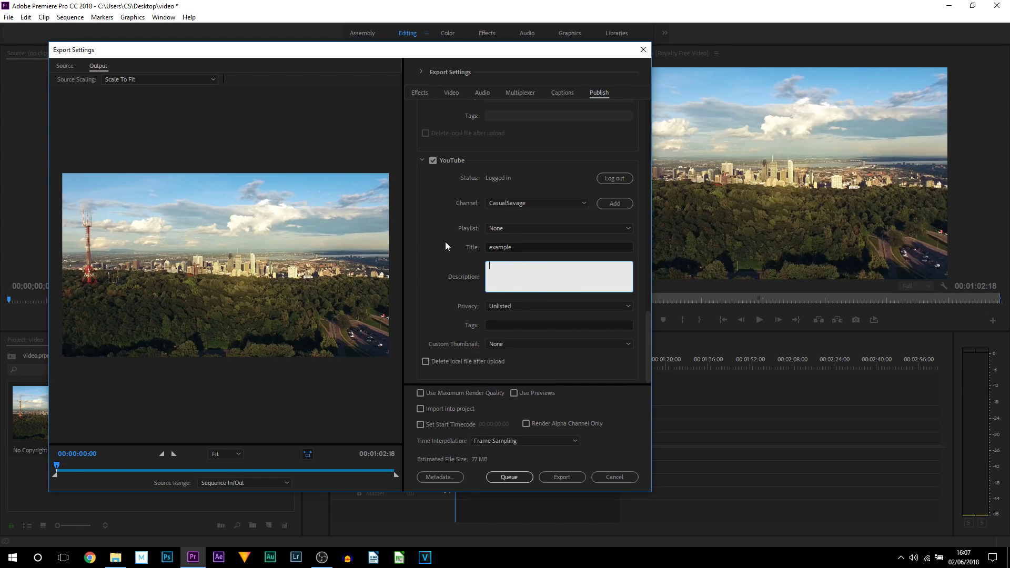
click(506, 306)
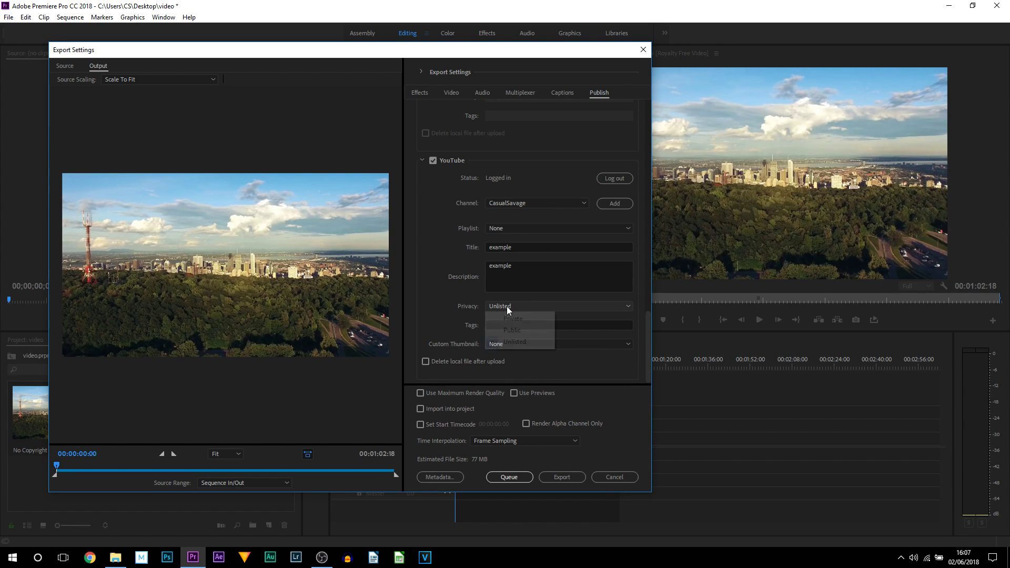
click(450, 241)
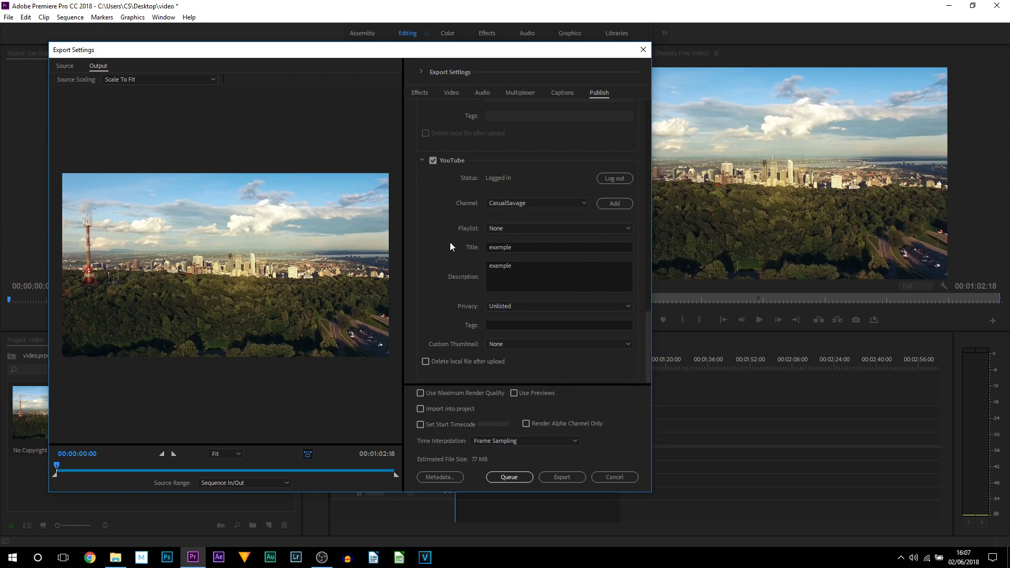
Tag the YouTube upload 'example, jump, space'.
click(514, 325)
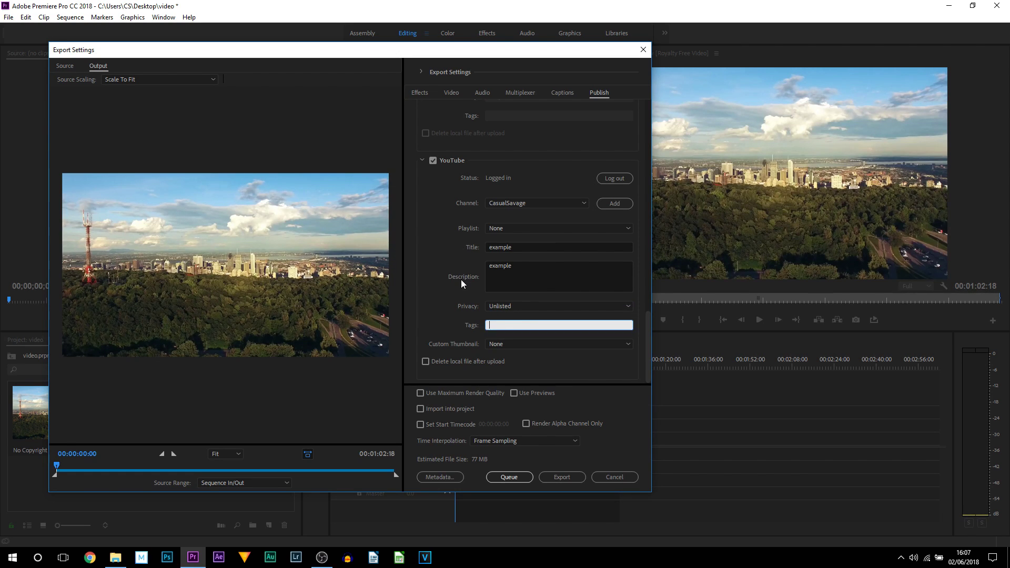
text(example)
click(419, 287)
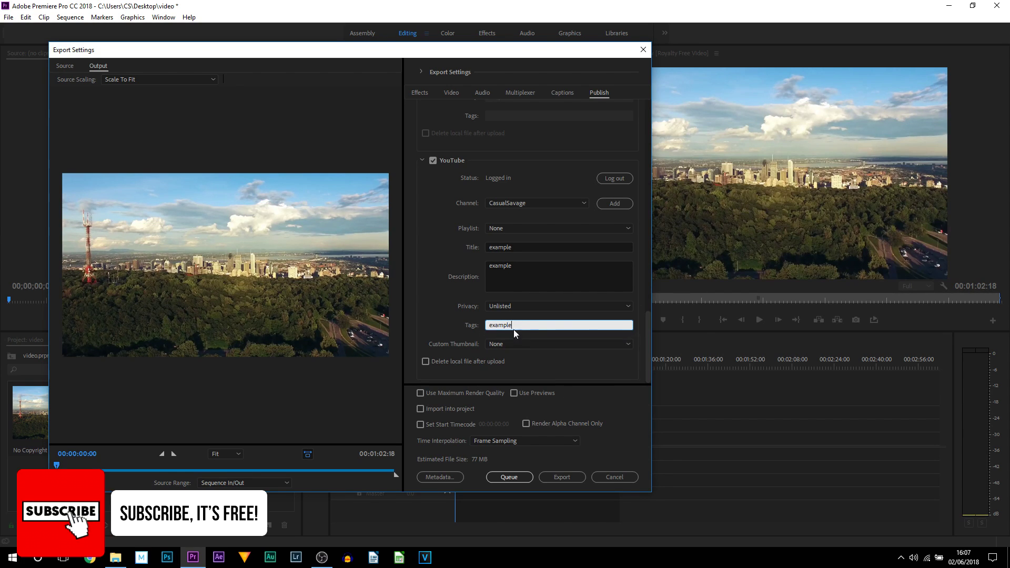
text(,)
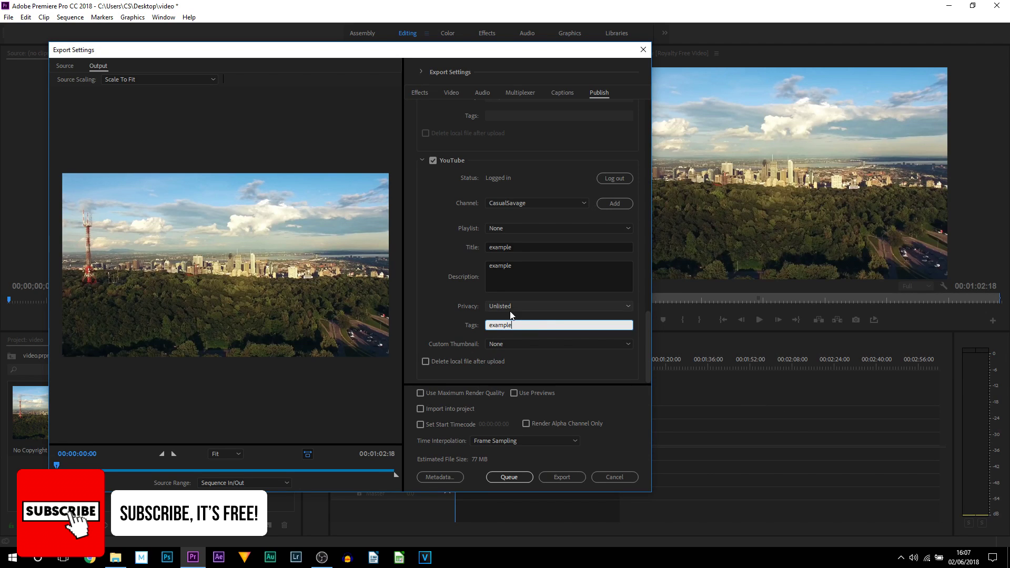
text( j)
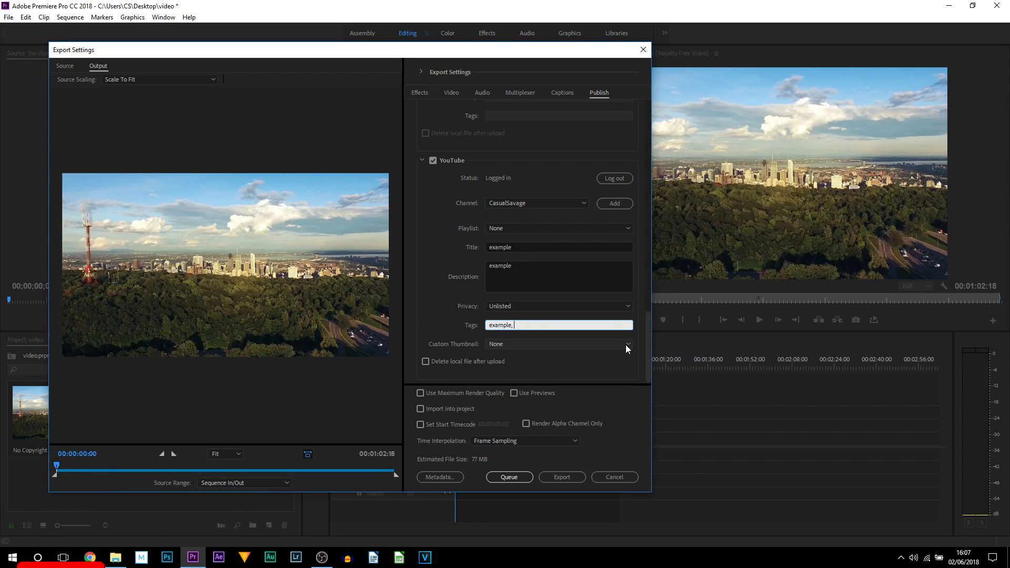
text(ump, )
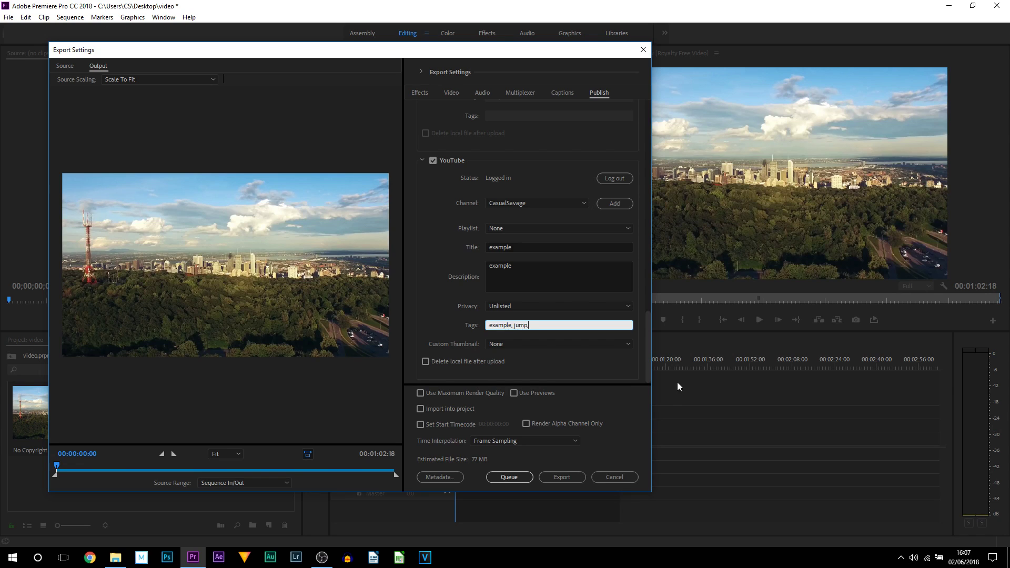
text(space)
click(498, 344)
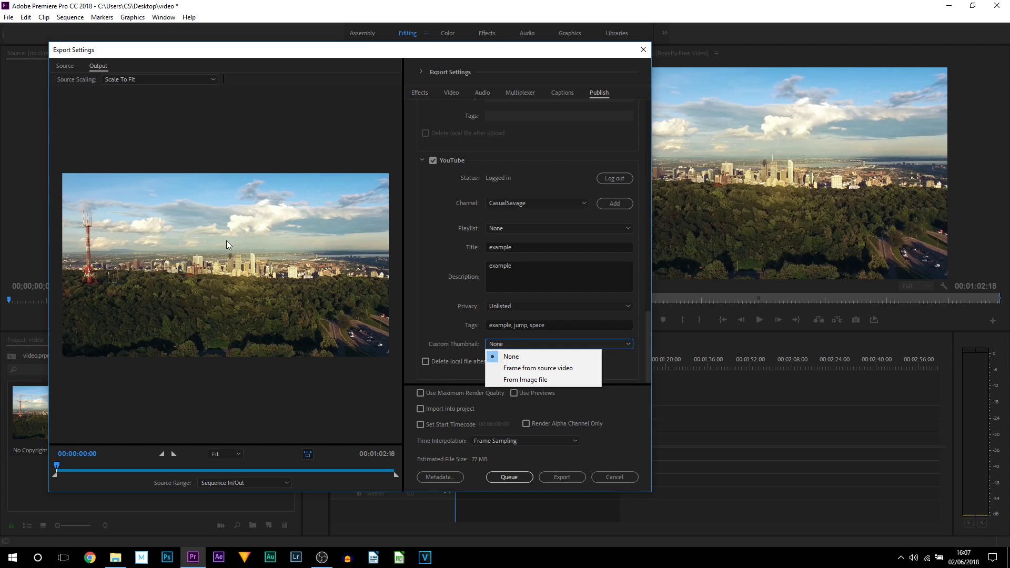
Use a frame from the source video at 00:00:11:13 as the custom thumbnail.
click(545, 372)
scroll(522, 334, down, 1)
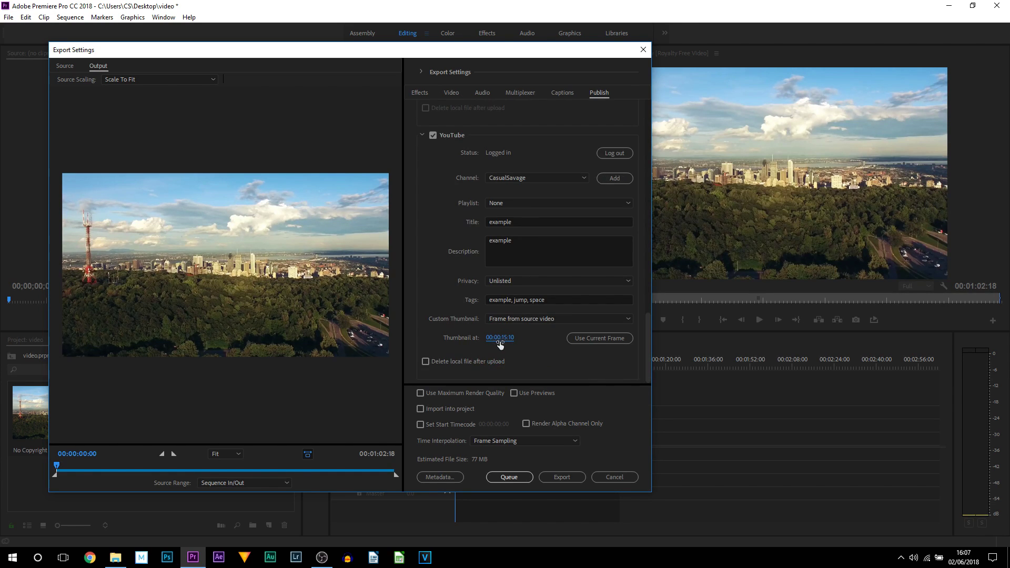
mouse_move(500, 342)
mouse_down()
mouse_move(522, 338)
mouse_move(508, 340)
mouse_up()
click(535, 342)
click(502, 319)
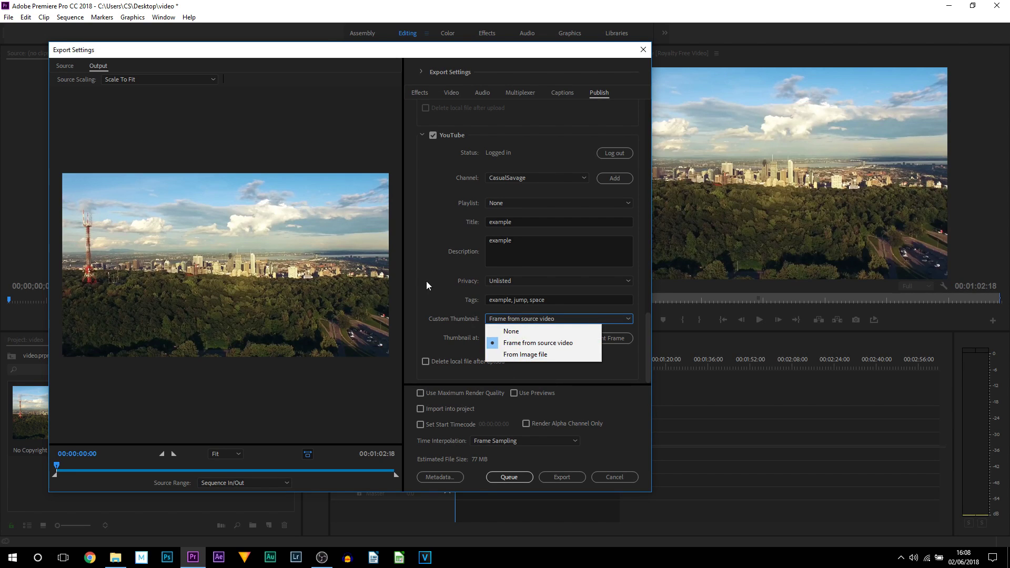
click(469, 367)
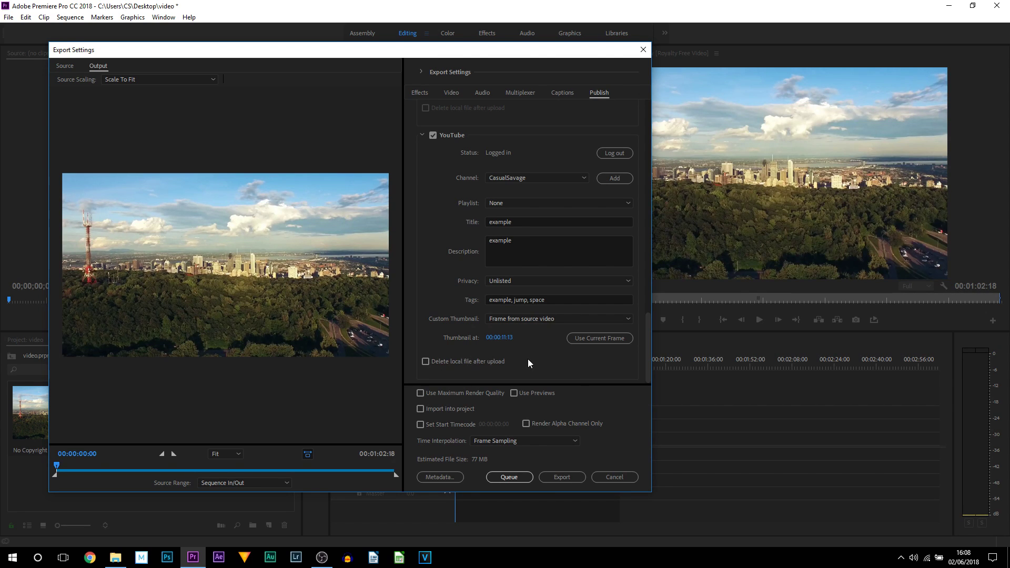
scroll(528, 358, up, 5)
scroll(527, 359, down, 5)
scroll(441, 275, up, 10)
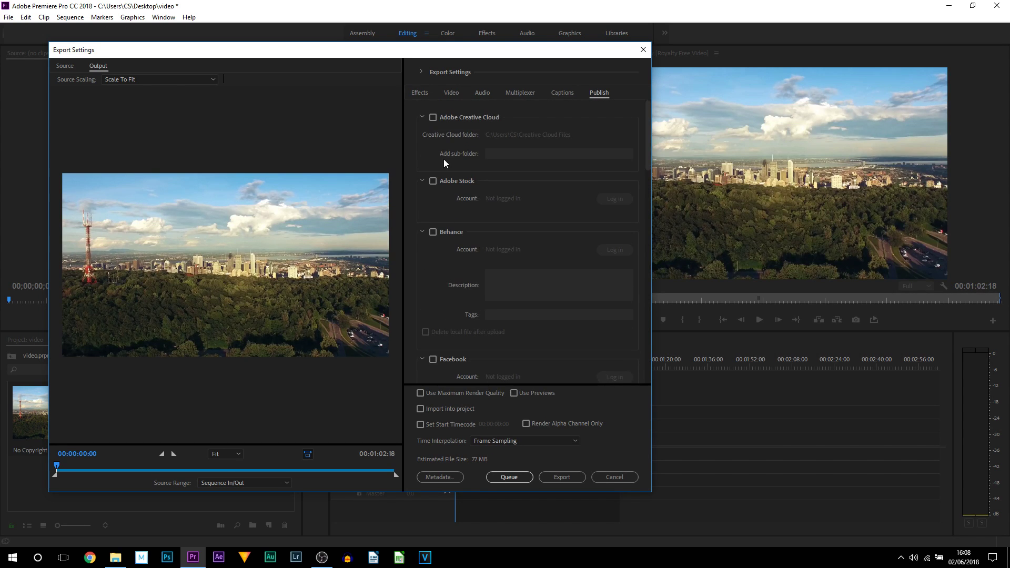
Save the current settings, including publish settings, as the preset 'youtube export'.
click(421, 72)
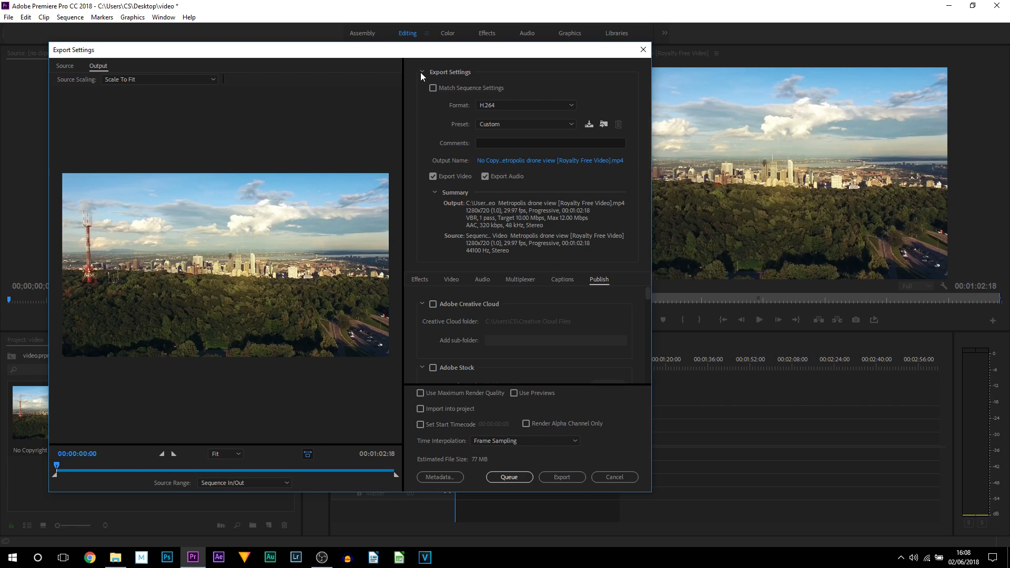
click(590, 127)
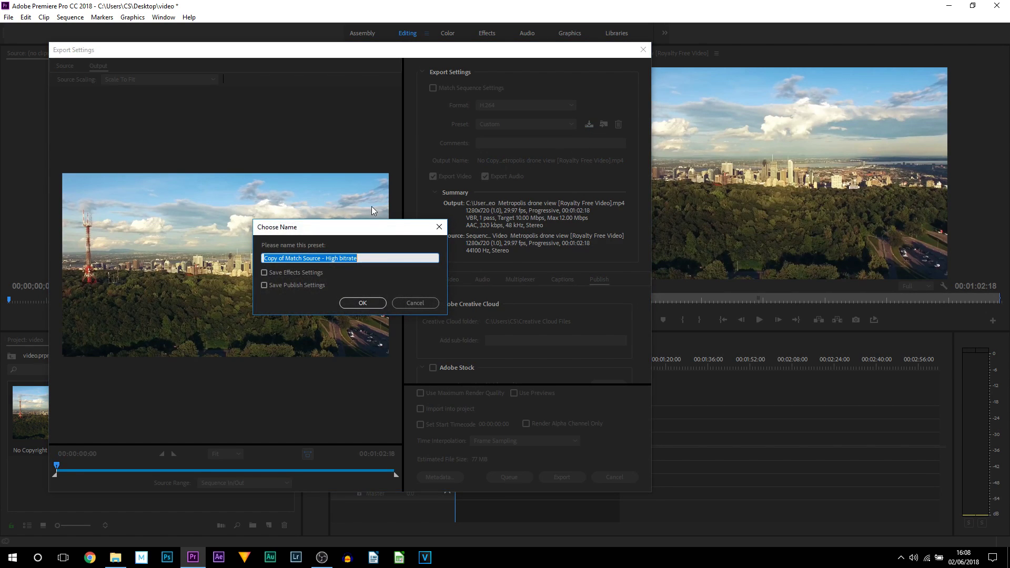
text(youtu)
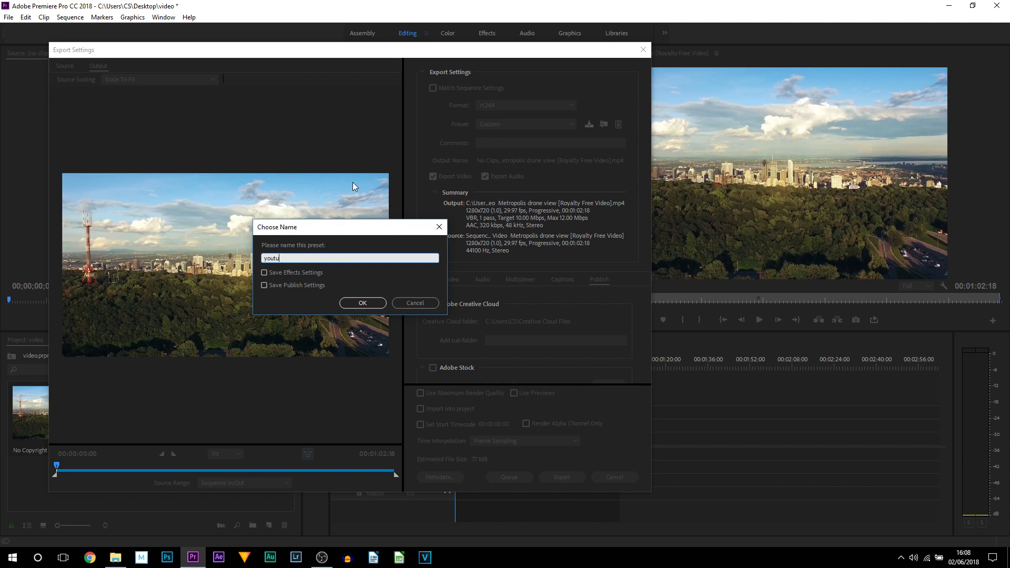
text(be export)
click(285, 285)
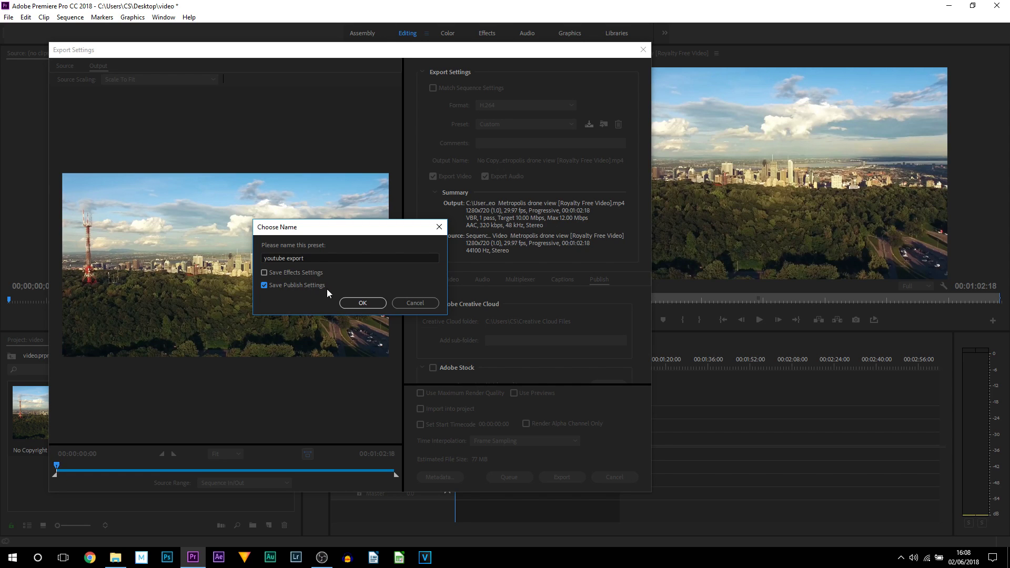
click(364, 304)
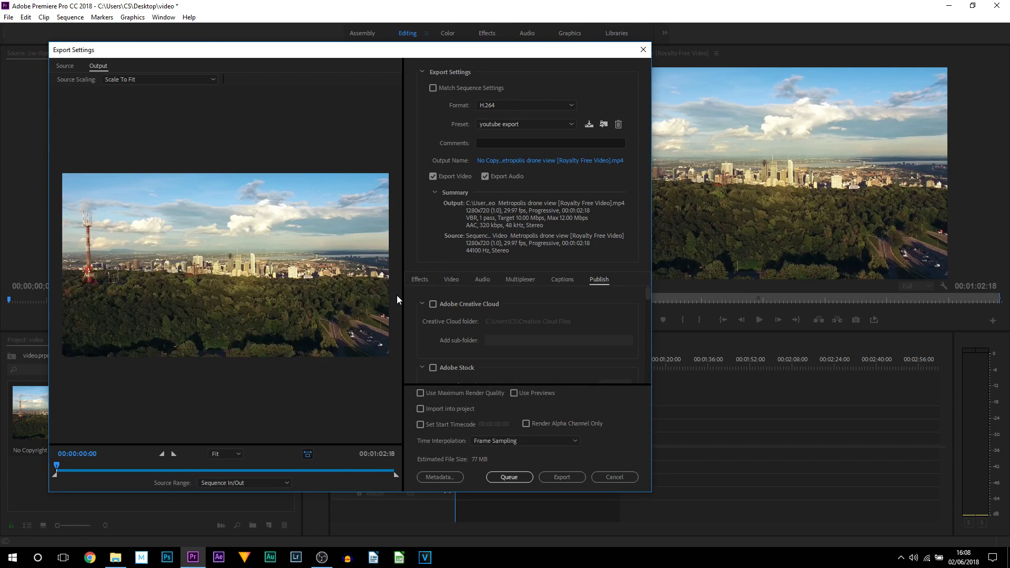
Collapse Export Settings to reveal the Unlisted 'example' upload with its 00:00:11:13 thumbnail.
scroll(627, 301, down, 5)
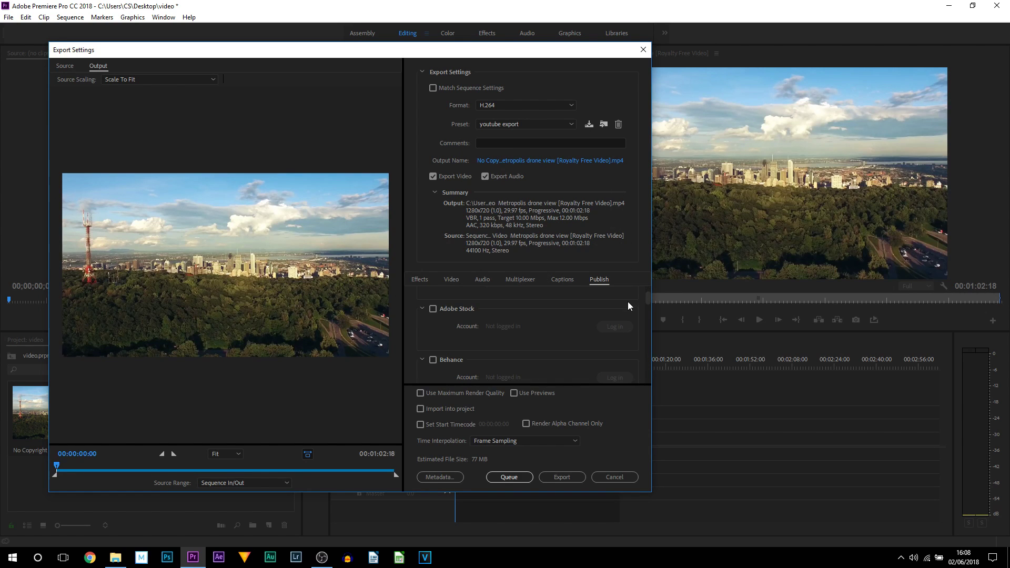
scroll(594, 315, up, 3)
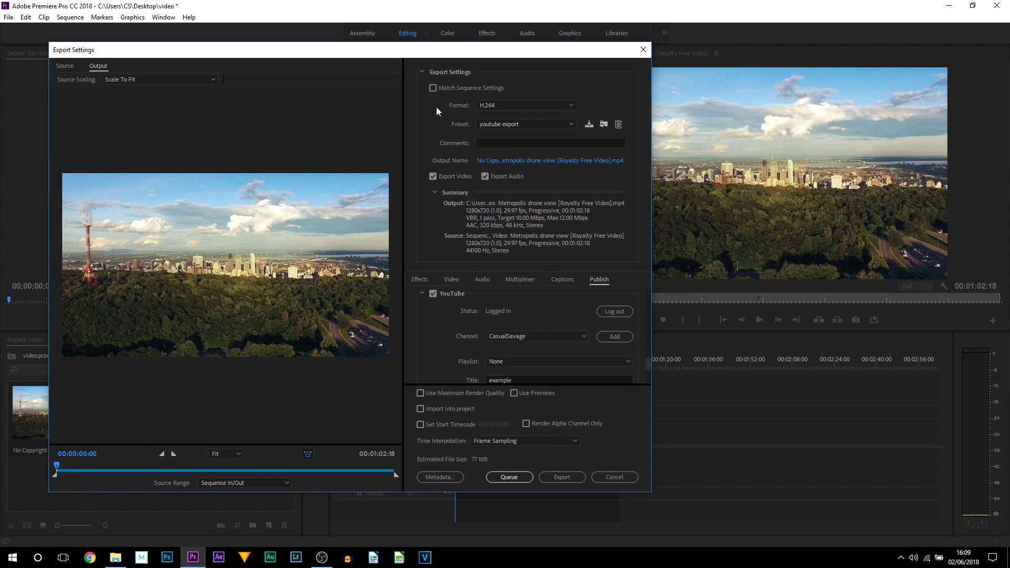
click(421, 72)
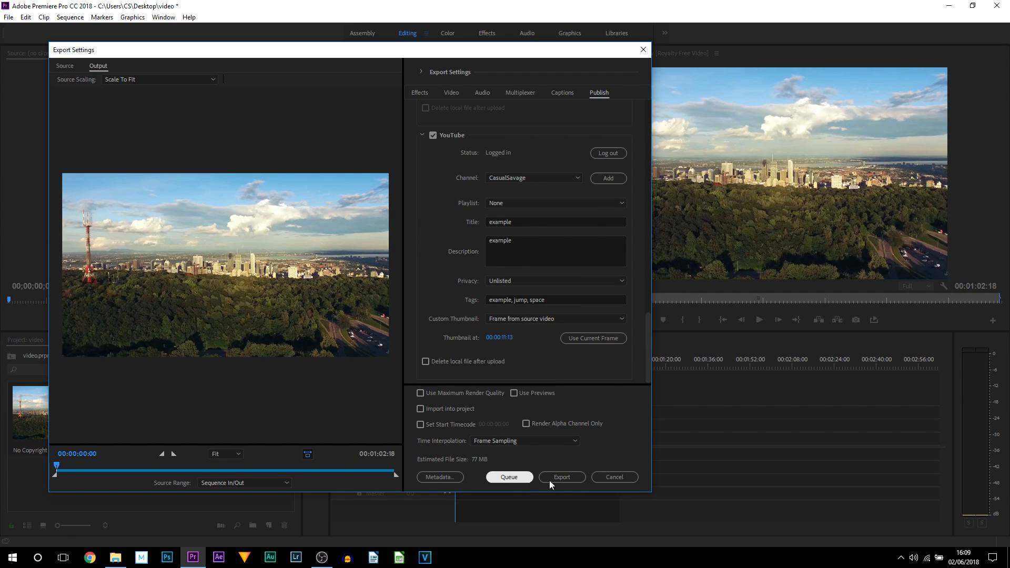
Export and upload the drone sequence to YouTube, then save the project with Ctrl+S.
click(566, 478)
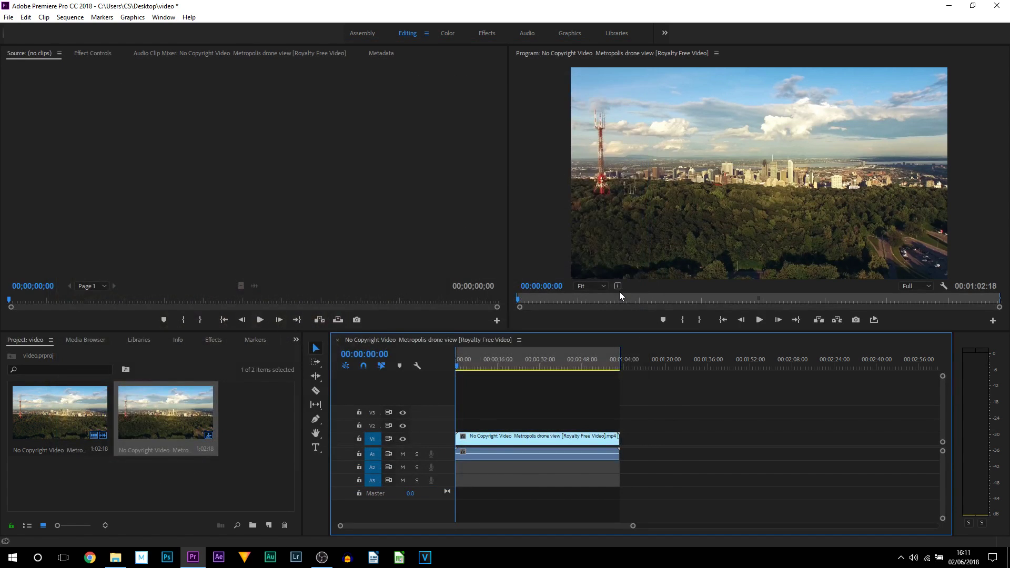
key(ctrl+s)
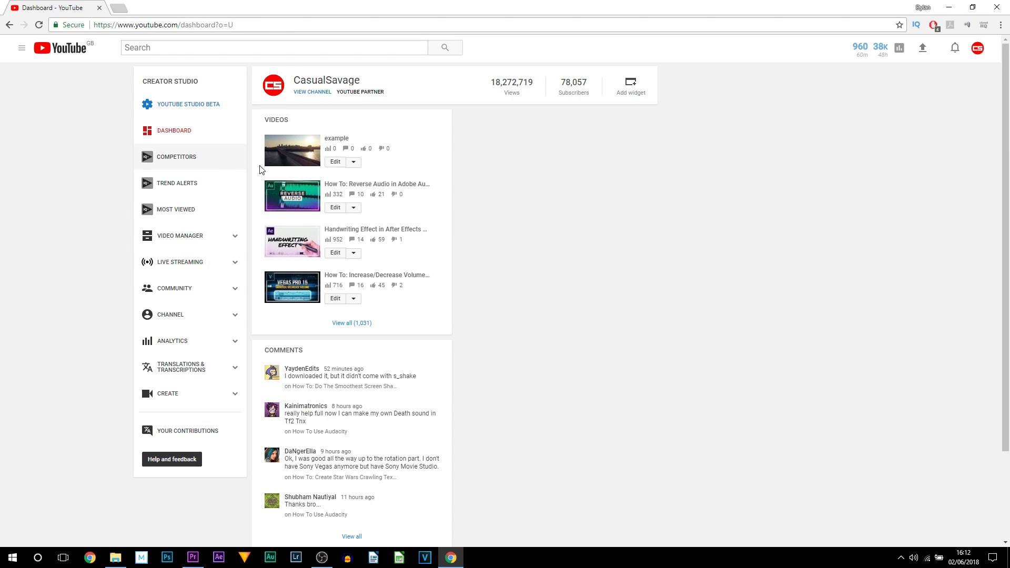
Open the edit page for the 'example' video and play its preview.
click(335, 162)
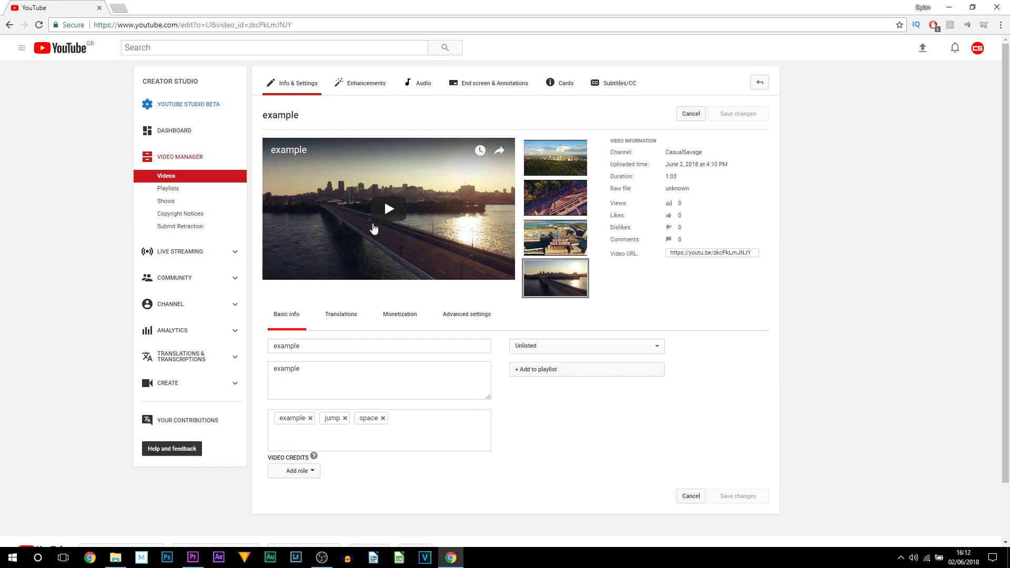
click(335, 196)
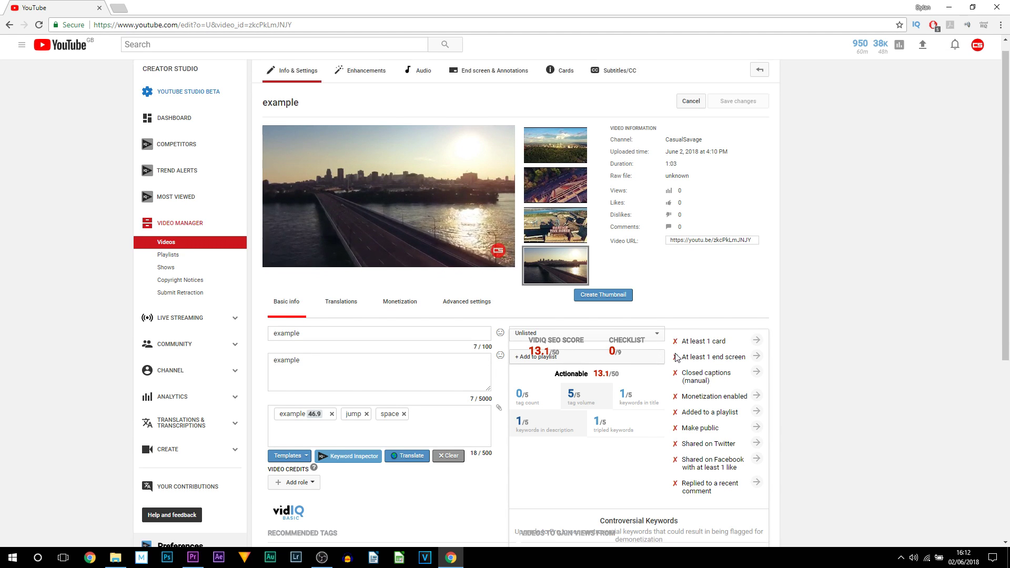
scroll(836, 249, down, 1)
scroll(834, 244, up, 1)
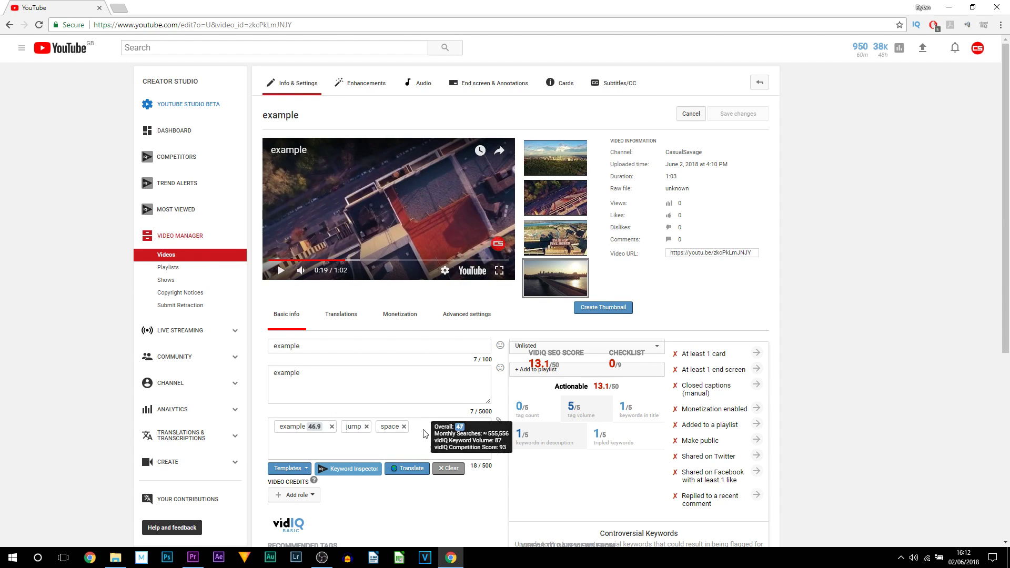
mouse_move(324, 436)
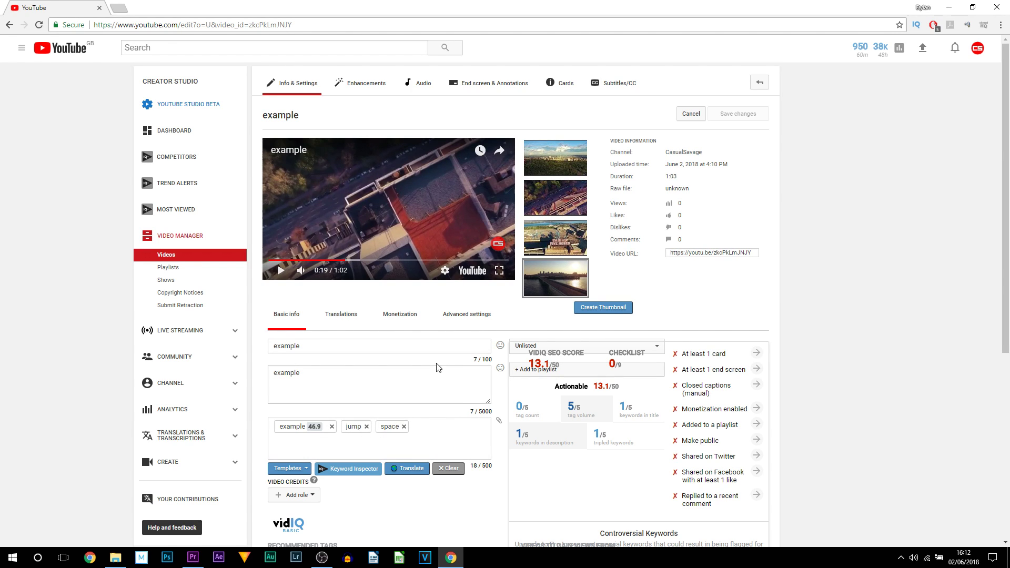
scroll(436, 369, down, 6)
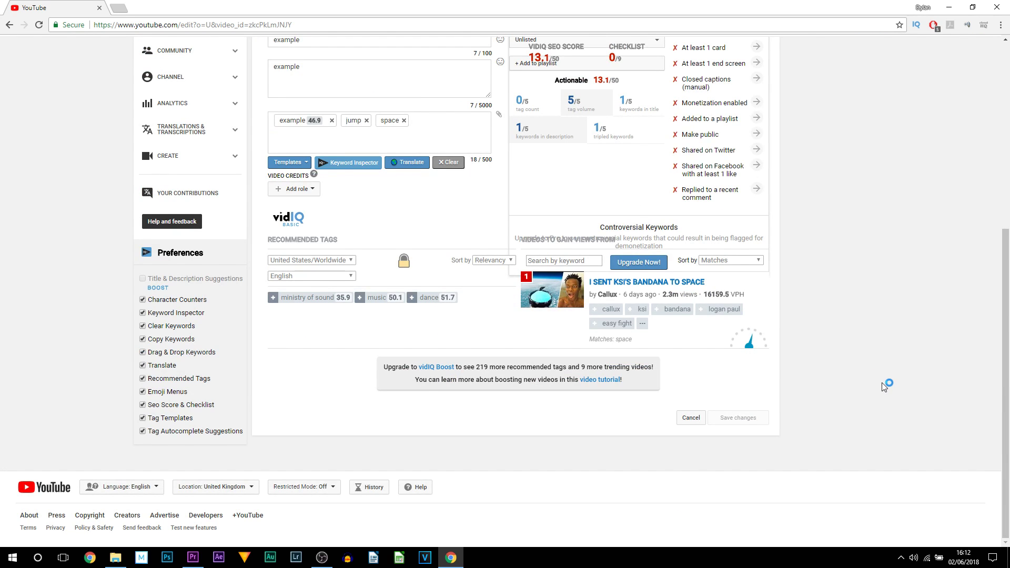
scroll(882, 383, up, 6)
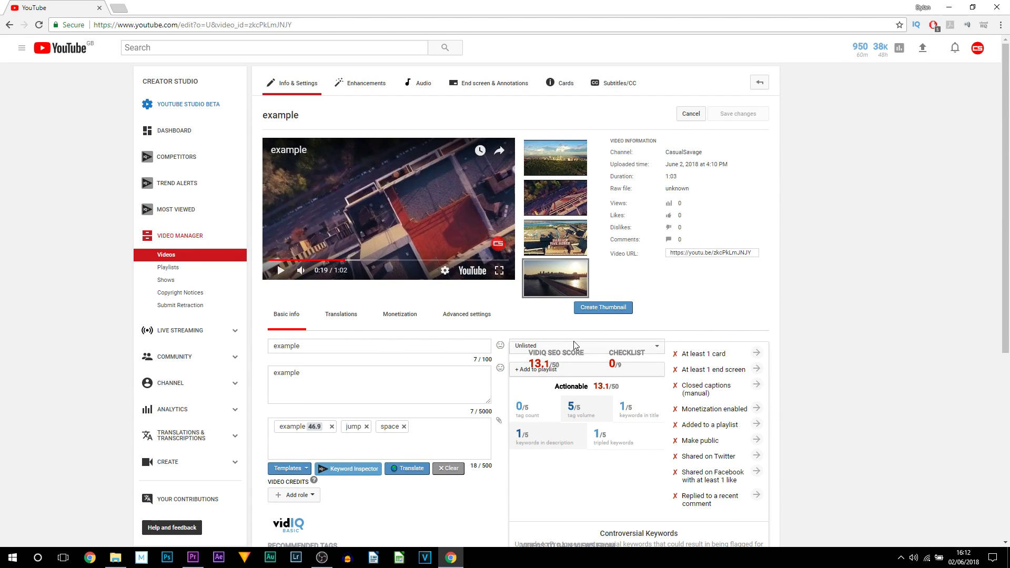